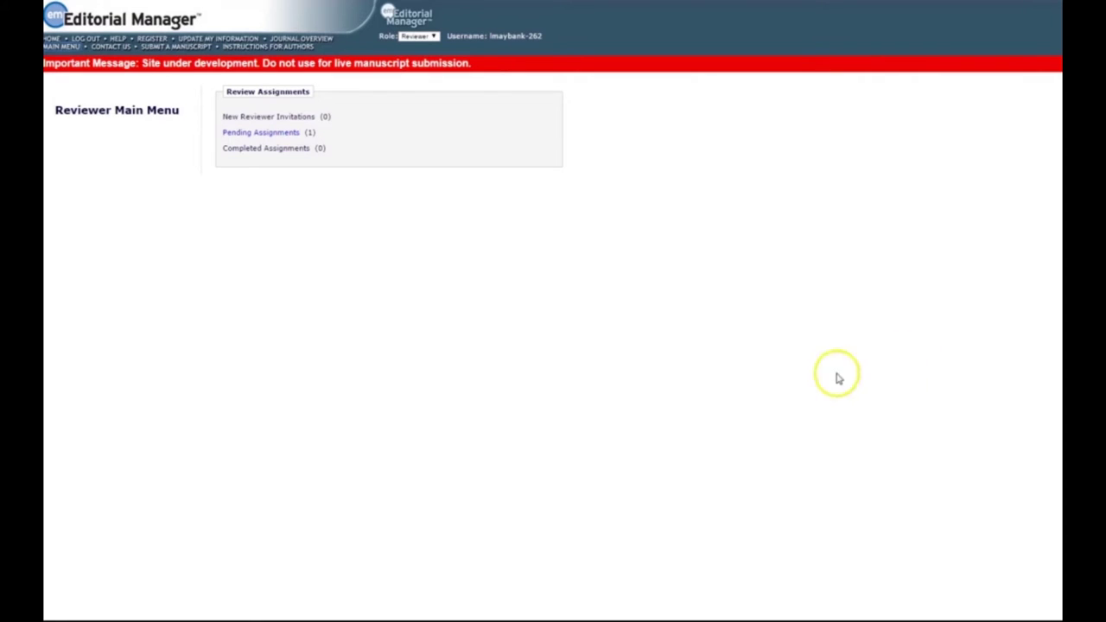
Step: From Pending Assignments, open Submit Recommendation for manuscript PCOMPBIOLTEST-D-16-00002
left_click(254, 131)
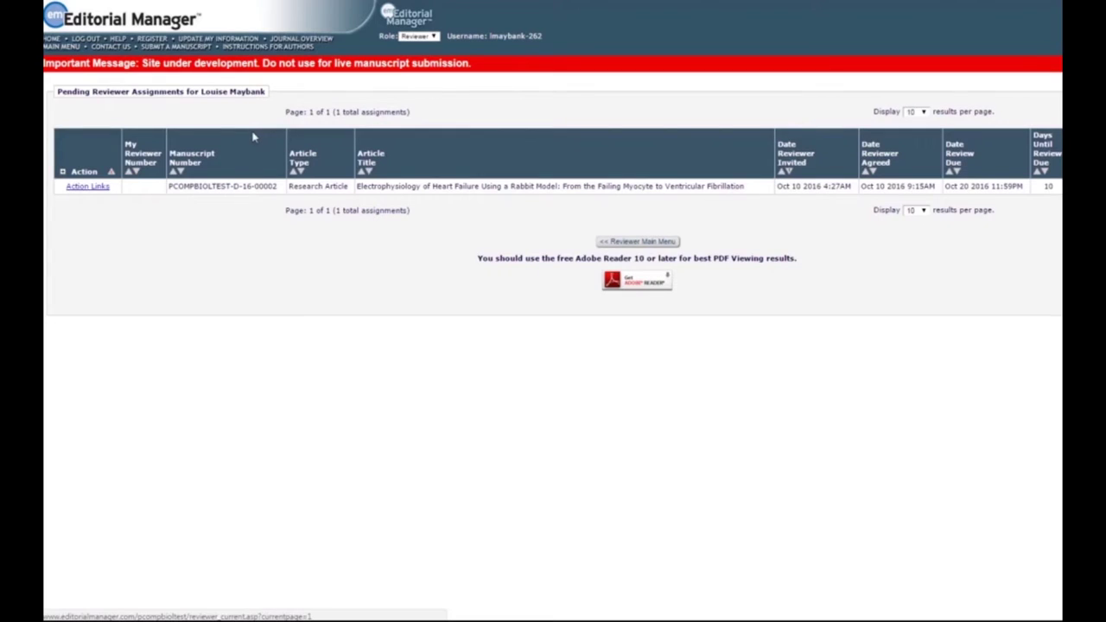
mouse_move(87, 186)
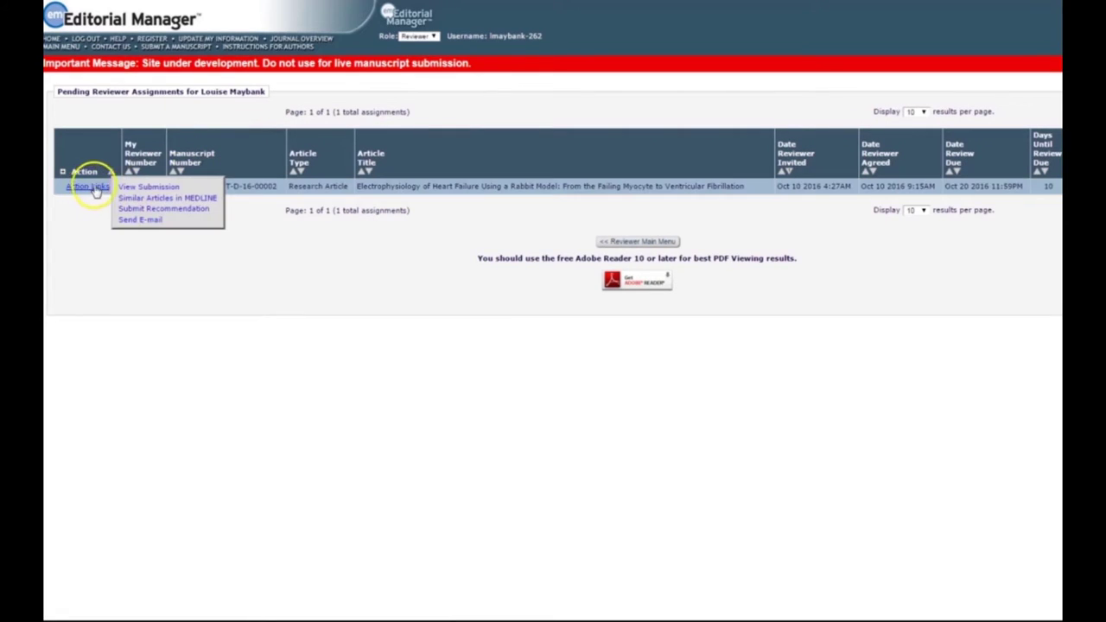
left_click(142, 209)
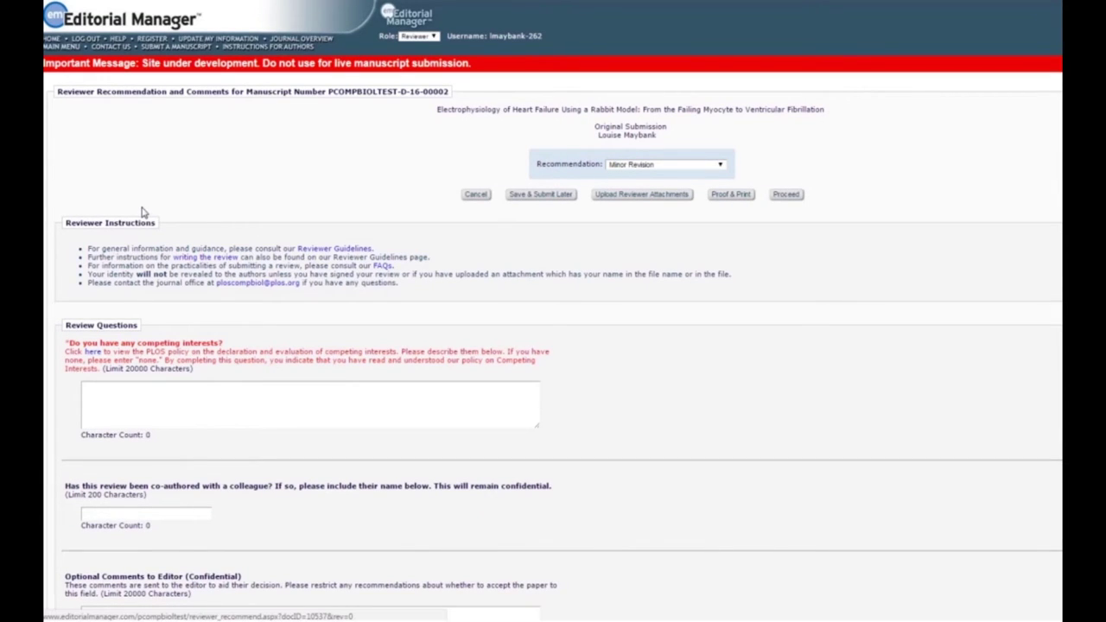
left_click(716, 165)
left_click(675, 193)
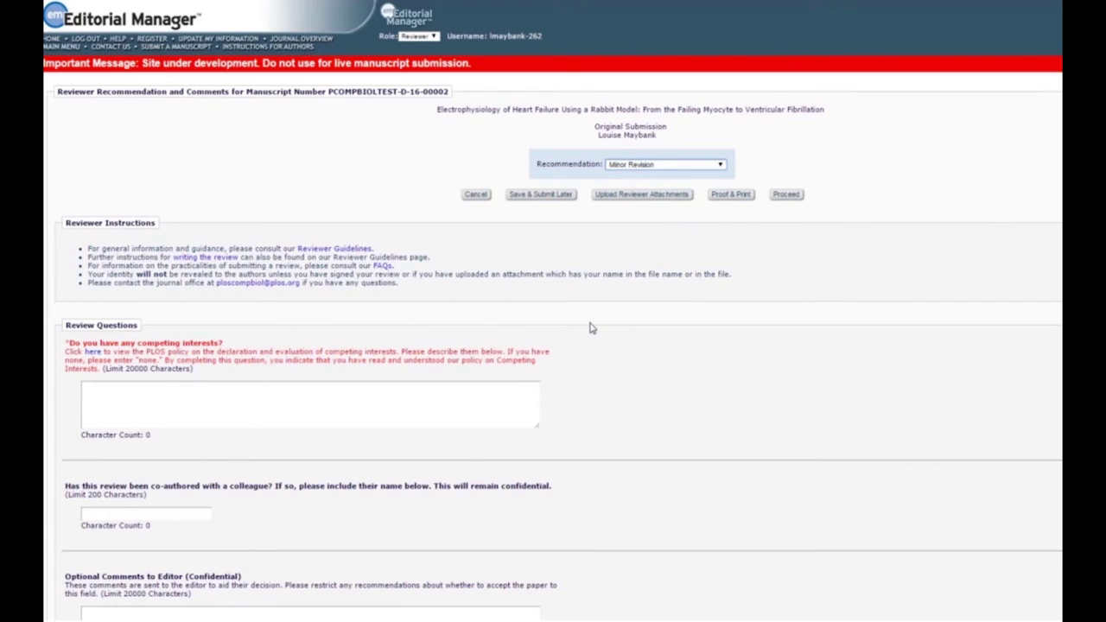
Step: Answer 'None' to competing interests and tell the editor 'I have no additional comments'
left_click(302, 409)
type("None")
scroll(294, 432, "down", 2)
scroll(285, 448, "down", 1)
scroll(282, 448, "down", 1)
left_click(246, 417)
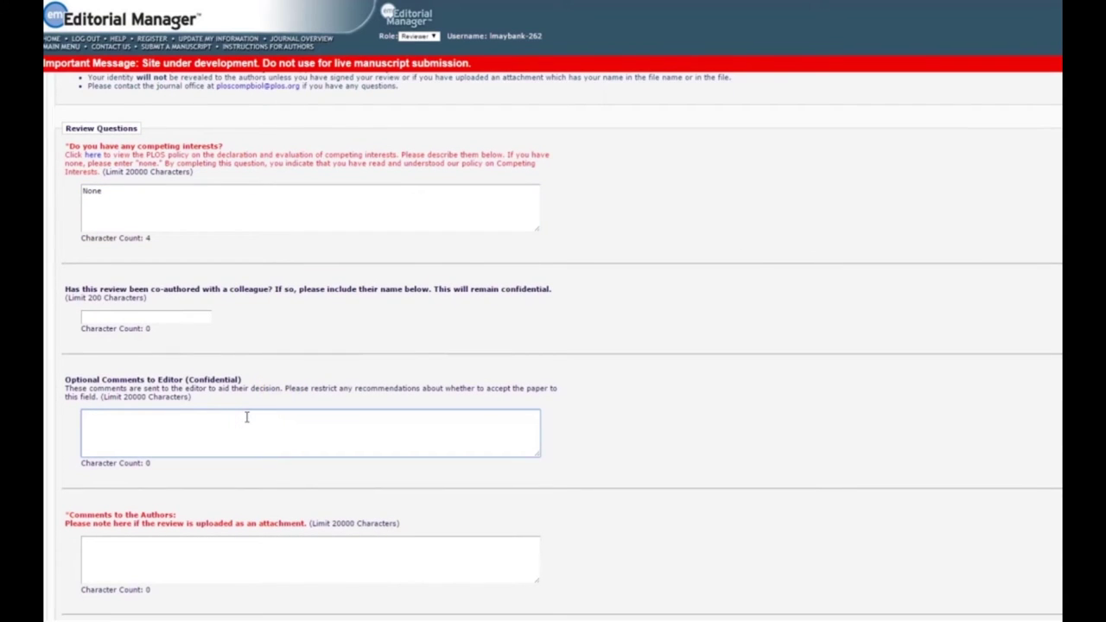
type("I have no additional comments")
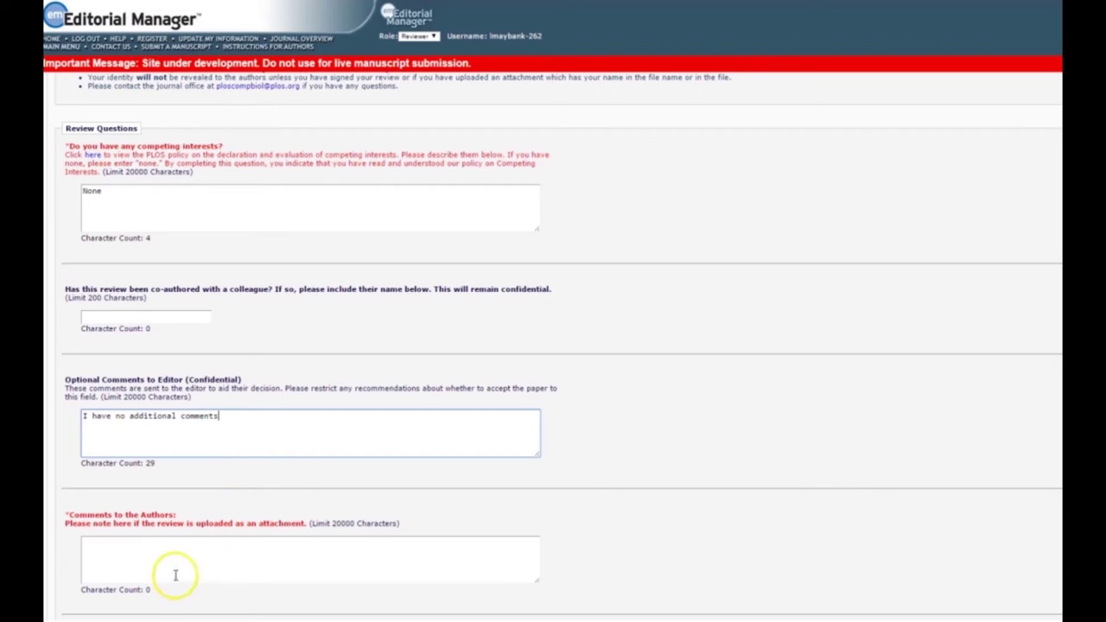
Step: Paste the prepared lorem ipsum review paragraphs into the Comments to the Authors field
left_click(175, 573)
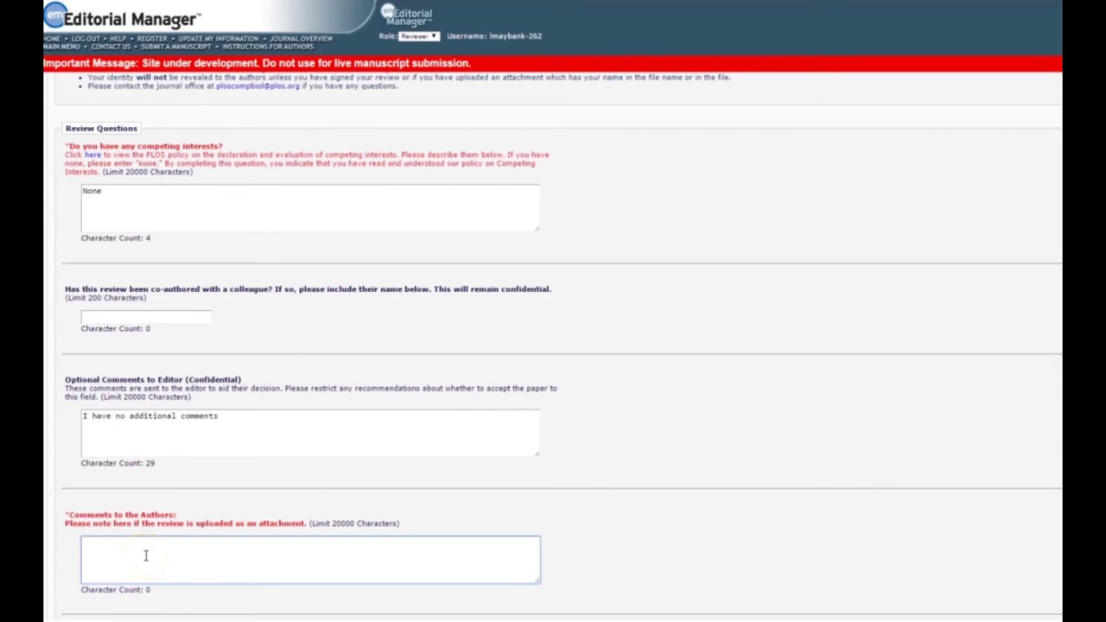
right_click(146, 554)
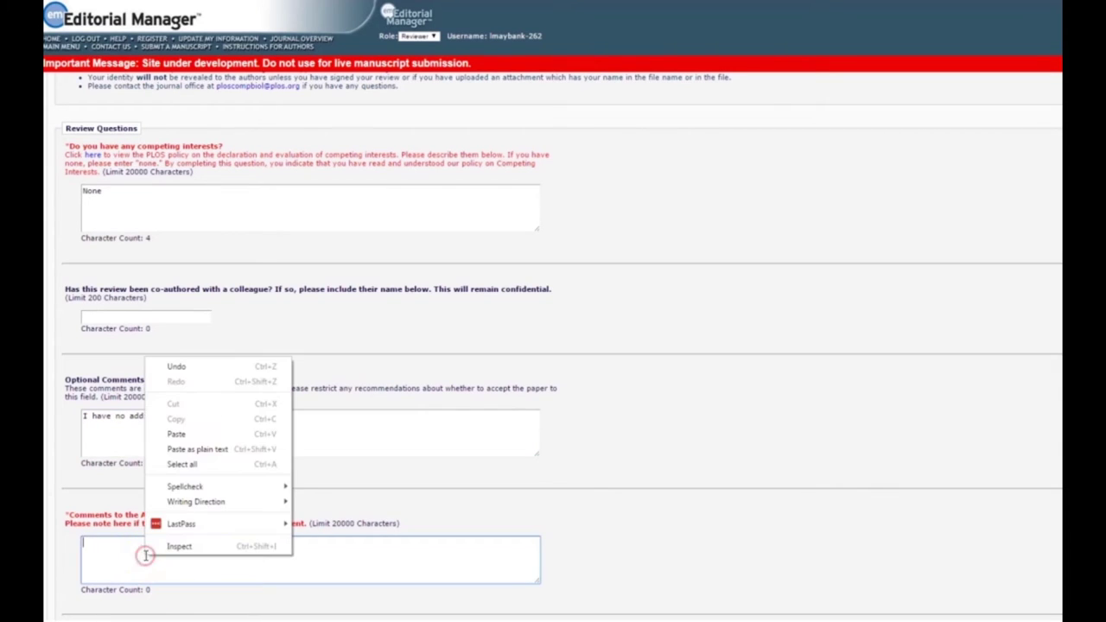
left_click(184, 436)
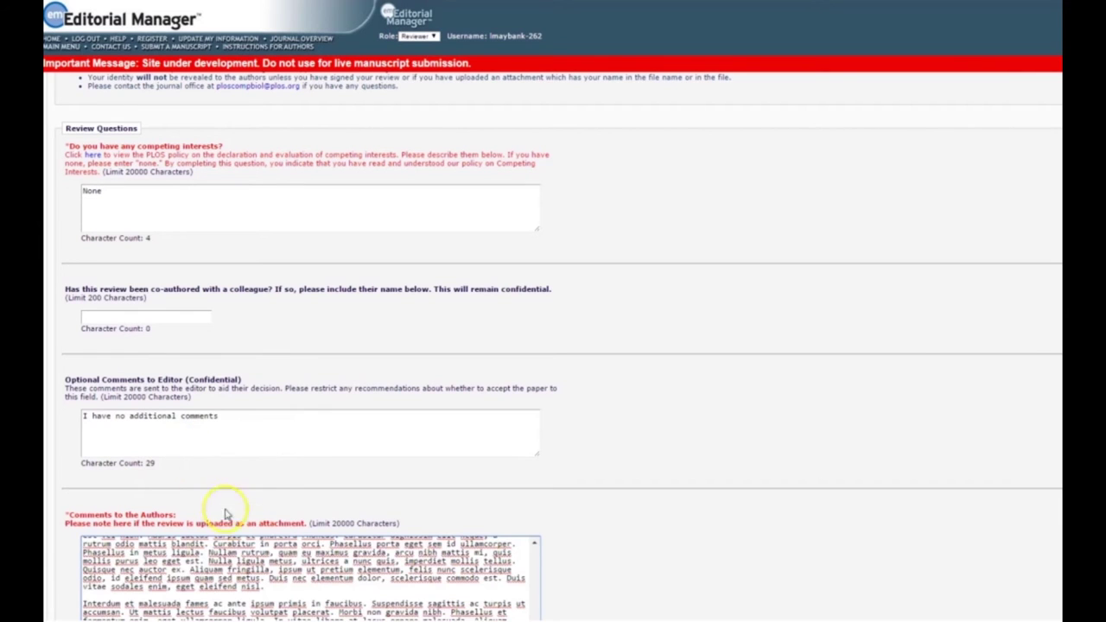
scroll(579, 574, "down", 1)
scroll(578, 574, "down", 1)
scroll(581, 570, "down", 1)
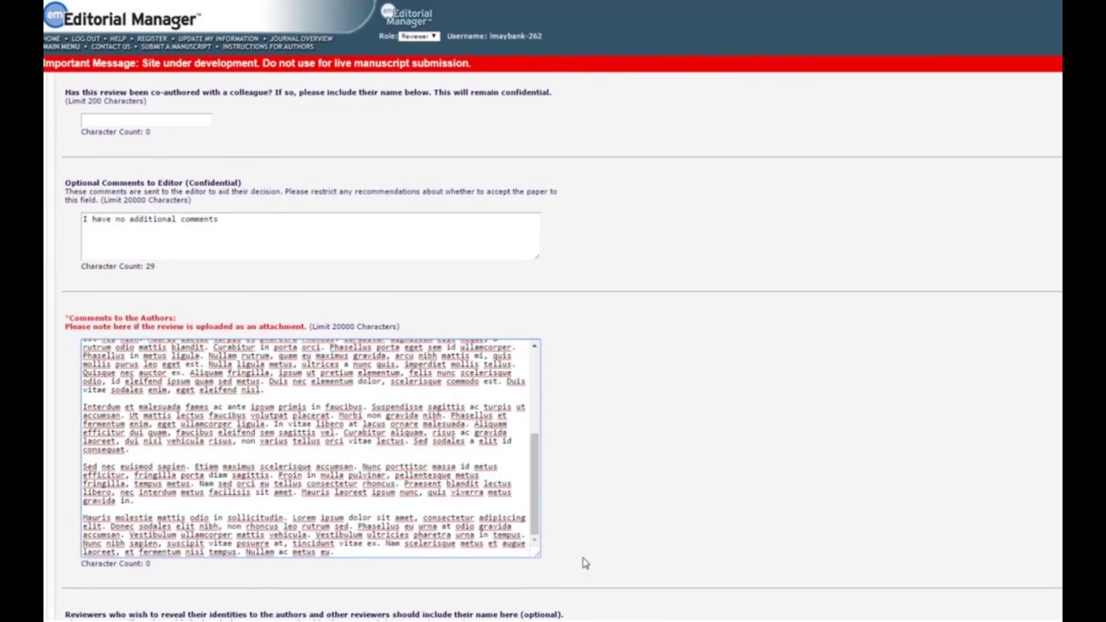
scroll(583, 563, "down", 1)
scroll(575, 543, "down", 1)
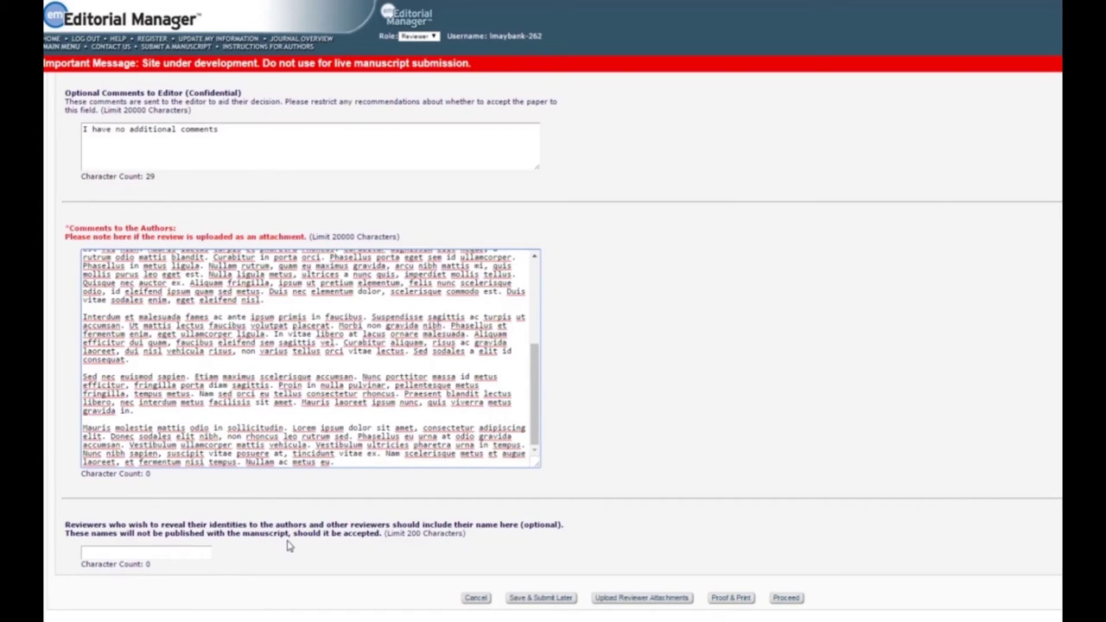
Step: Enter 'My name' as the optional reviewer name, accepting the autocomplete suggestion
left_click(129, 553)
type("M")
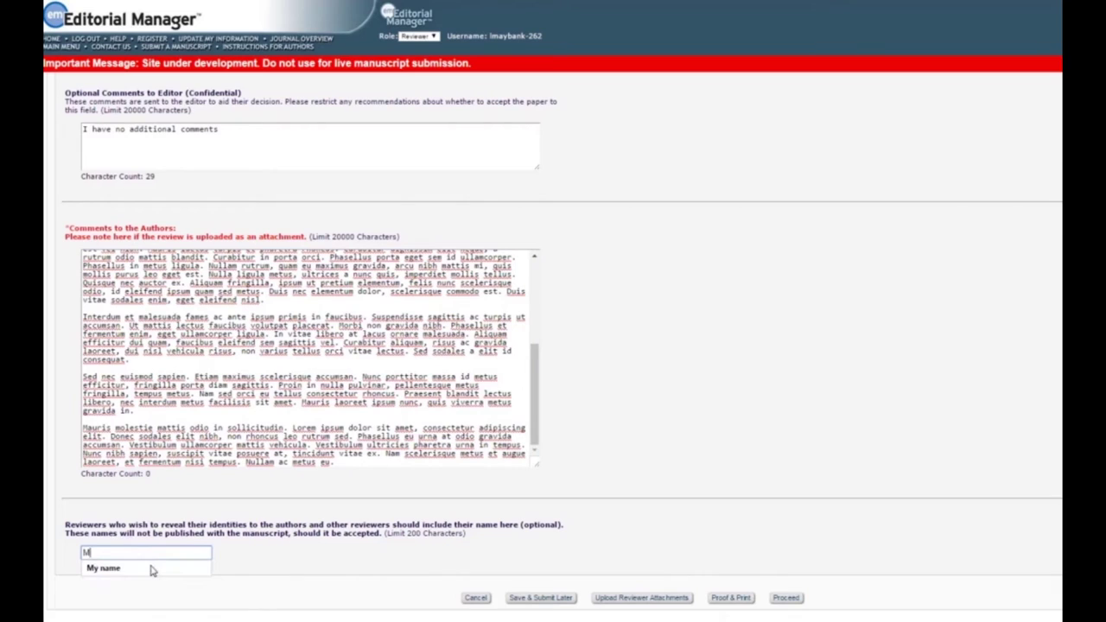
type("y name")
left_click(319, 565)
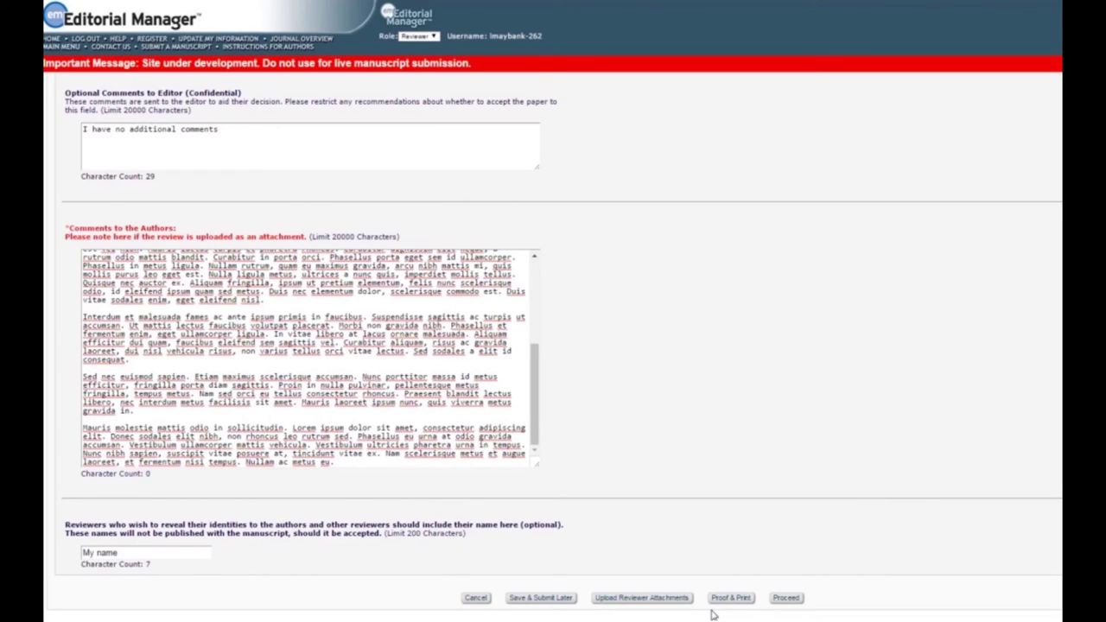
left_click(670, 603)
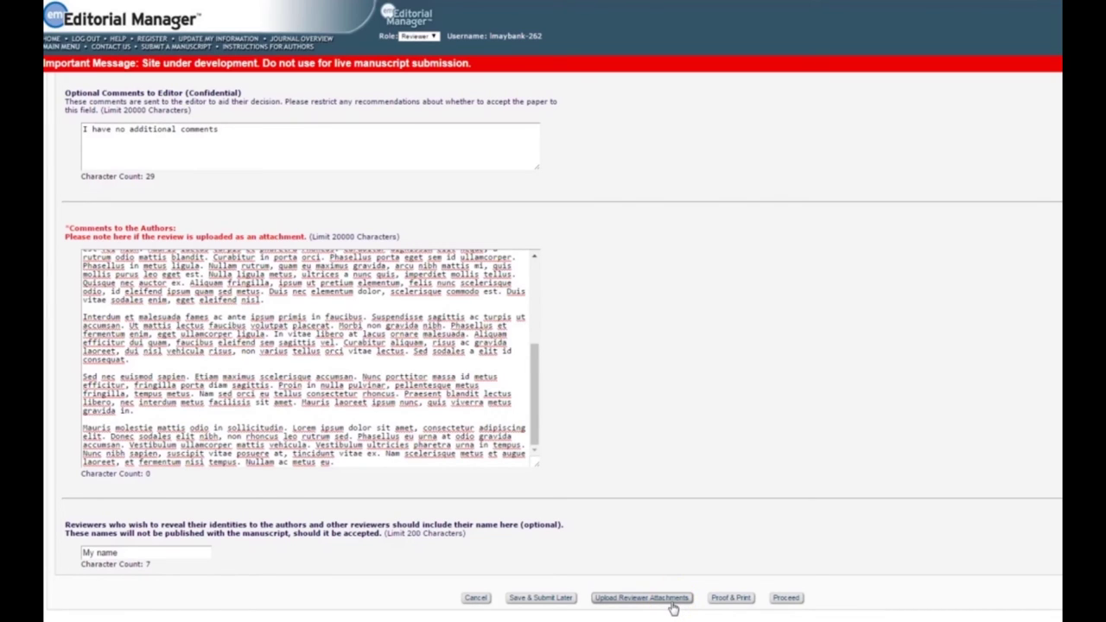
left_click(722, 531)
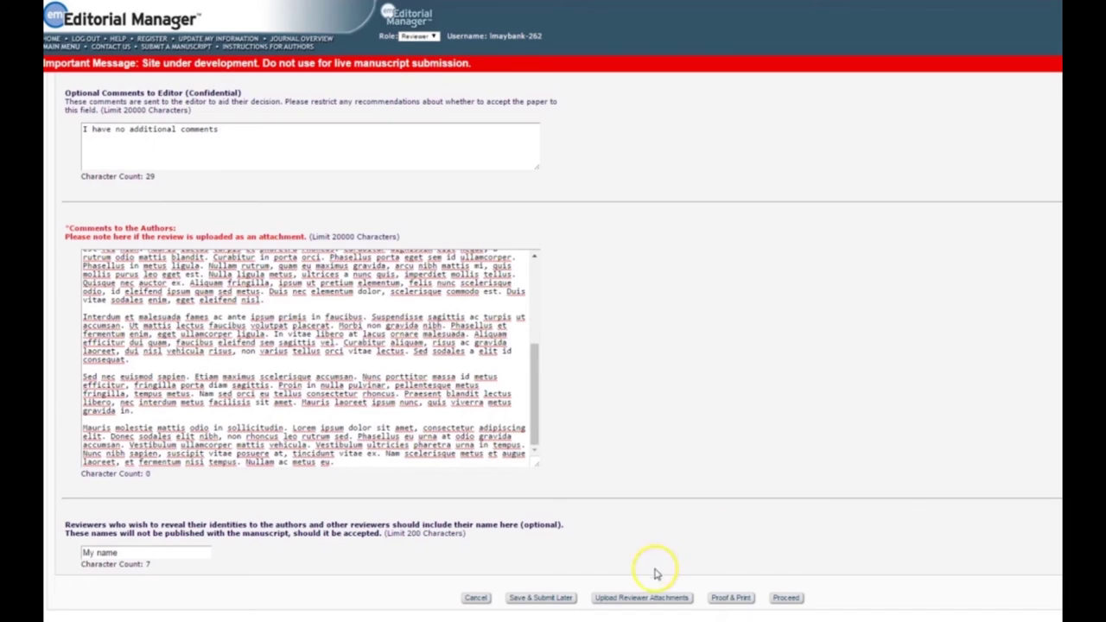
left_click(545, 604)
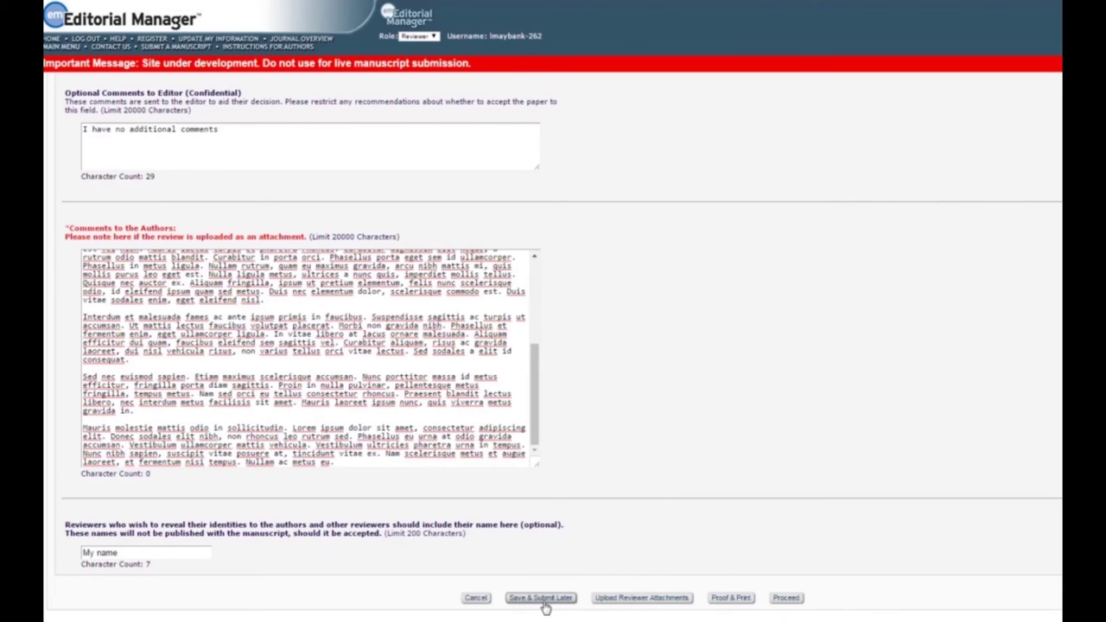
Step: Preview the review summary, then submit it to the editorial office and confirm
left_click(786, 599)
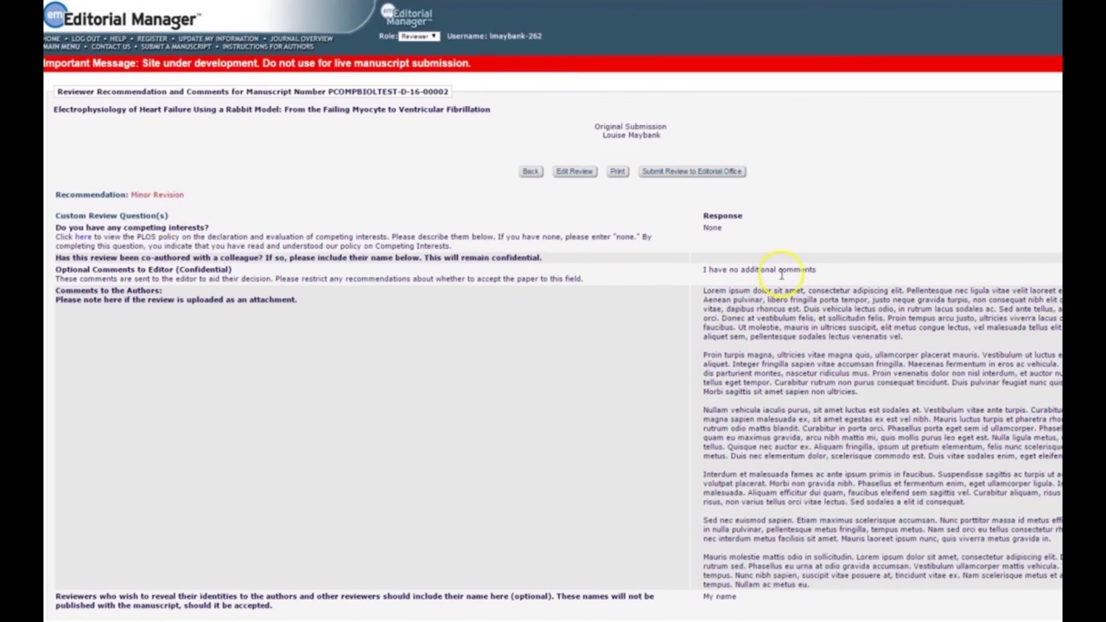
scroll(782, 278, "down", 1)
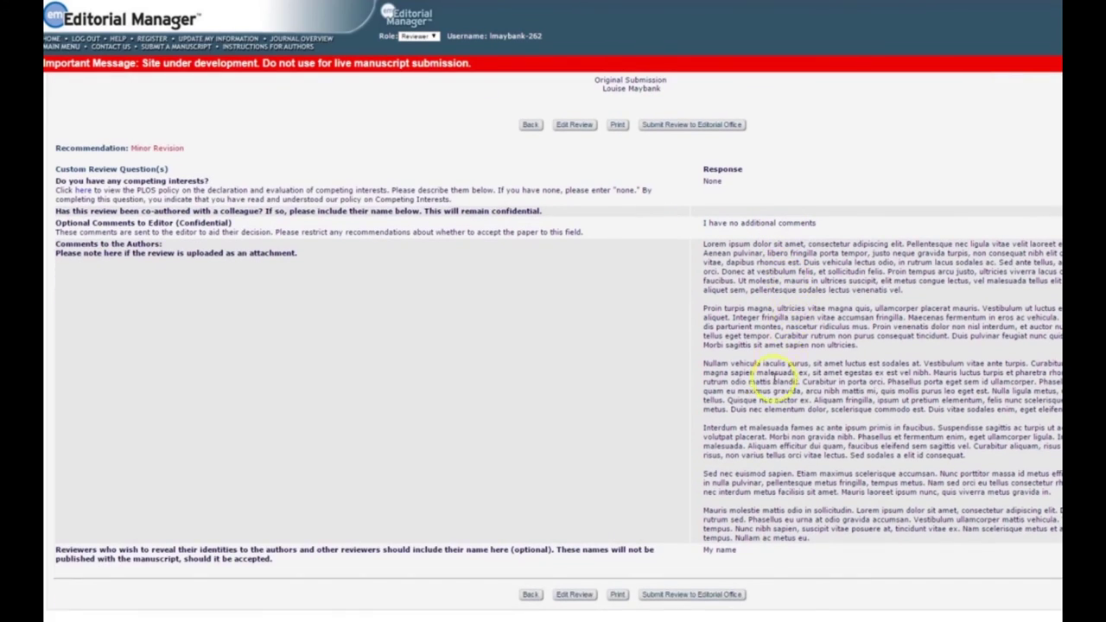
left_click(678, 595)
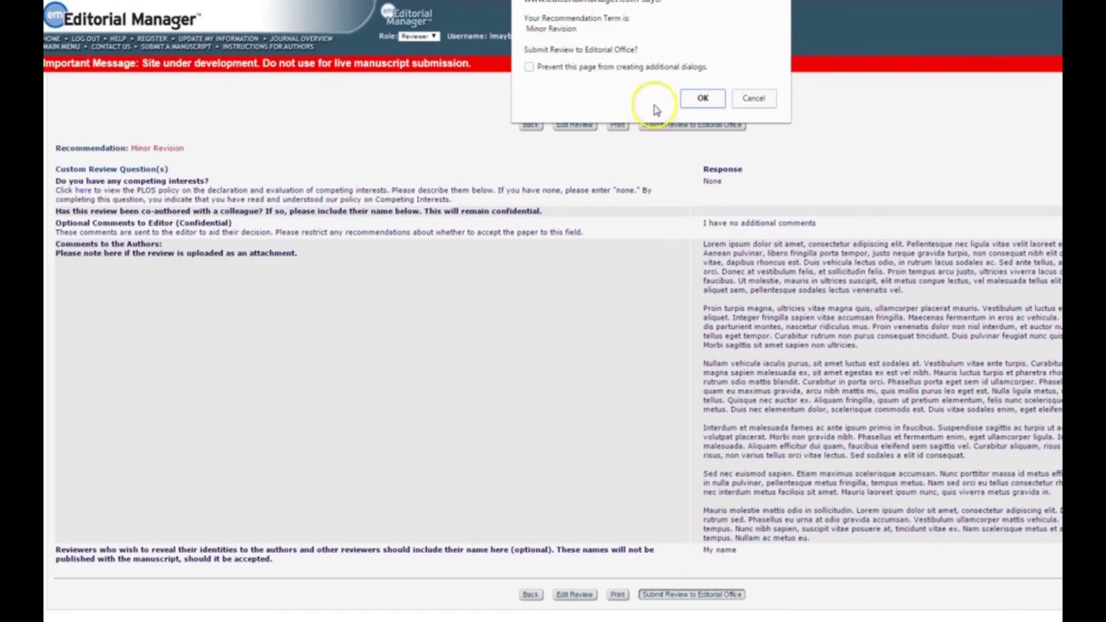
left_click(699, 99)
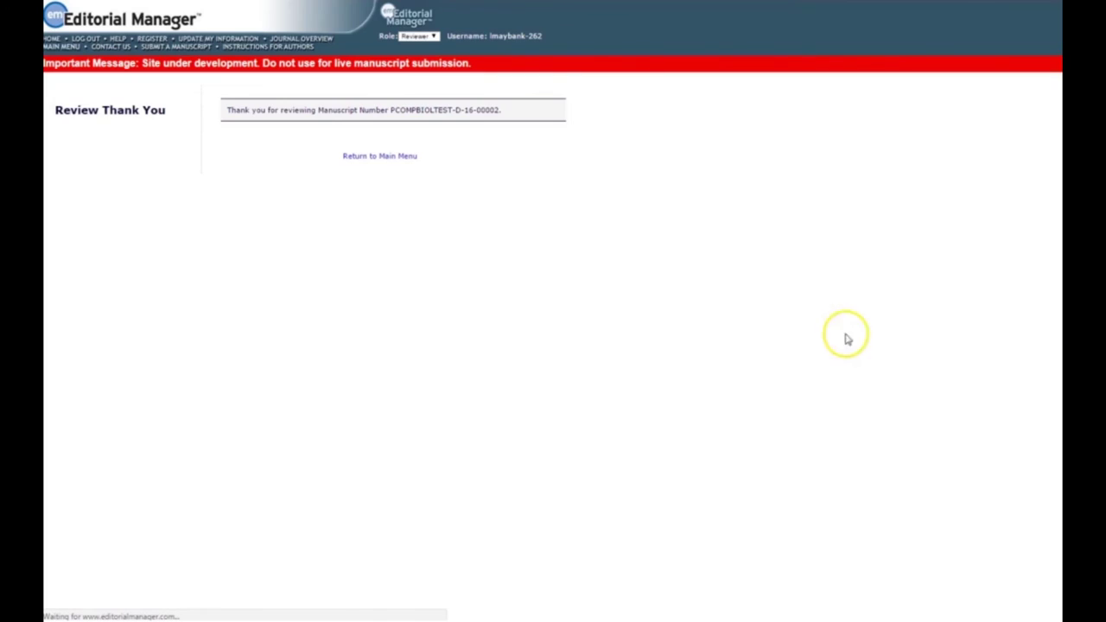